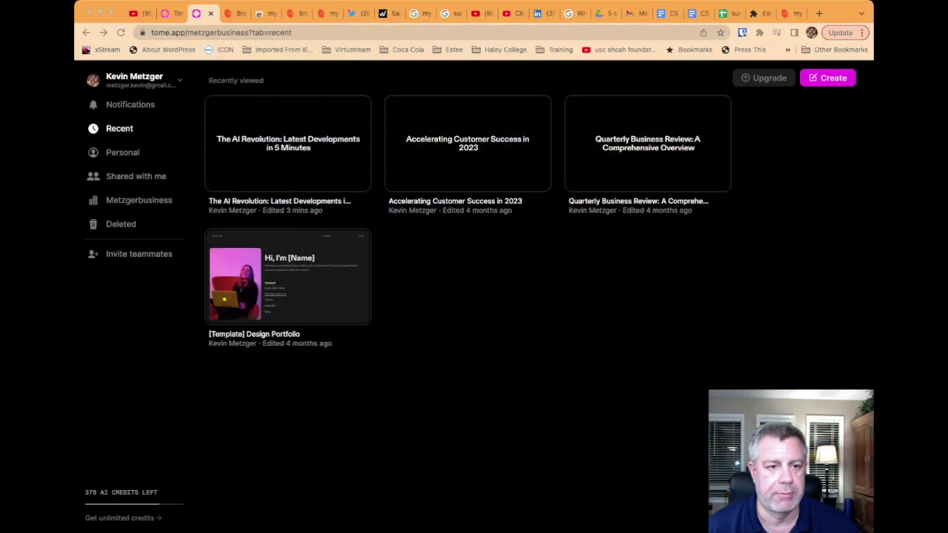
Check the Tome homepage tab, return to the new tome, and pick the create-presentation prompt option
key("ctrl+shift+Tab")
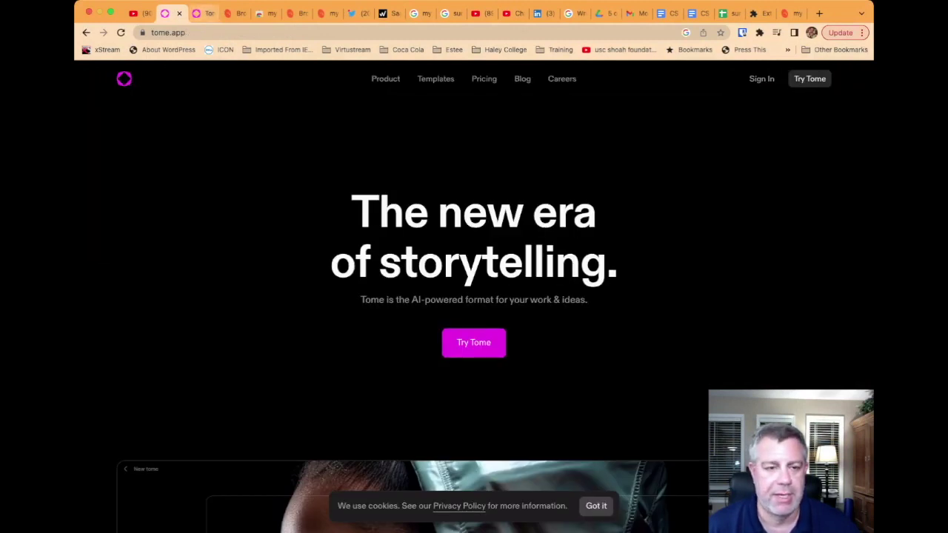
key("ctrl+Tab")
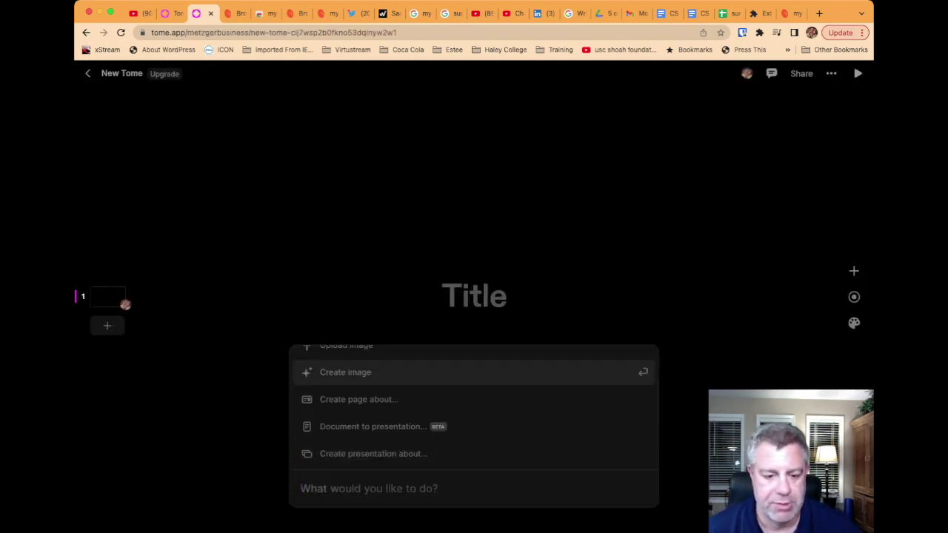
key("Down")
key("Down")
key("Down")
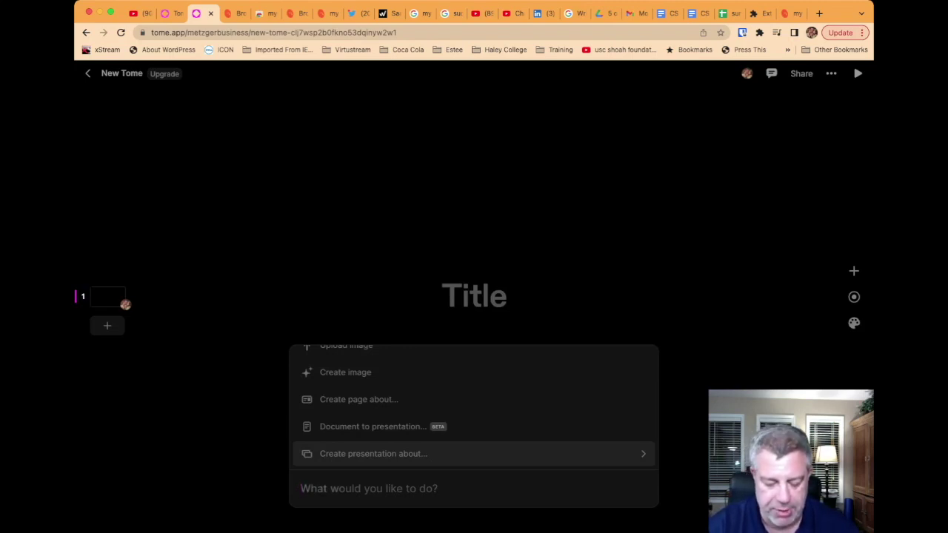
Ask Tome's AI to 'Create a 5 minute presentation on Artificial Inteligence' and submit the request
type("Create a ")
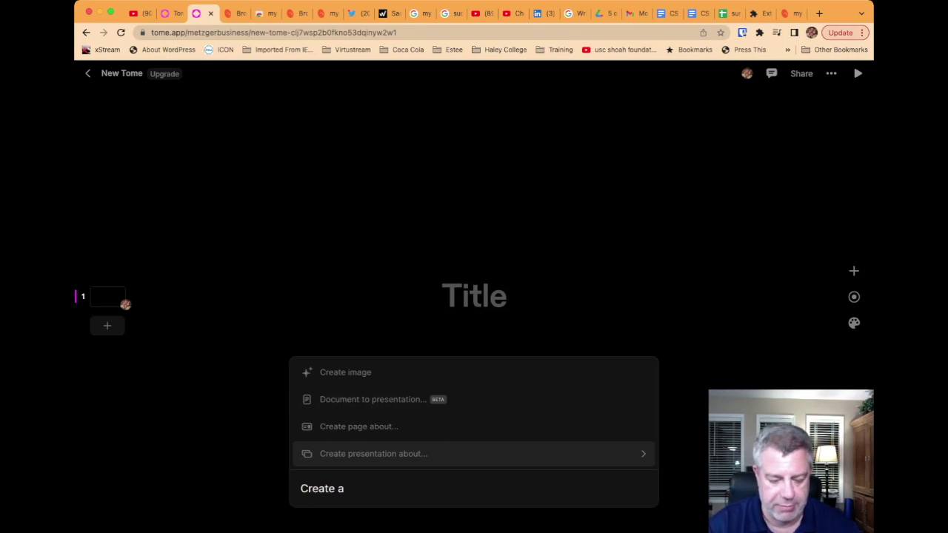
type("5 minute present")
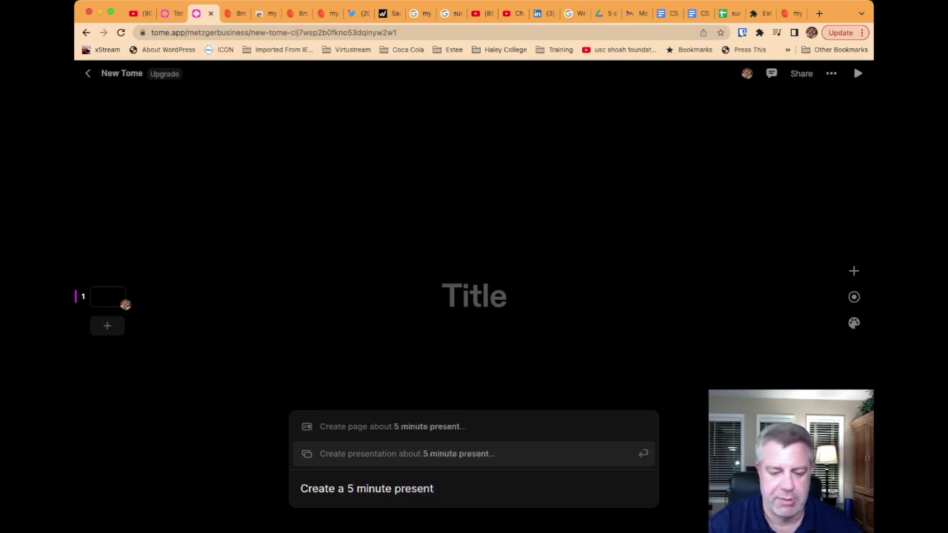
type("ation on Ar")
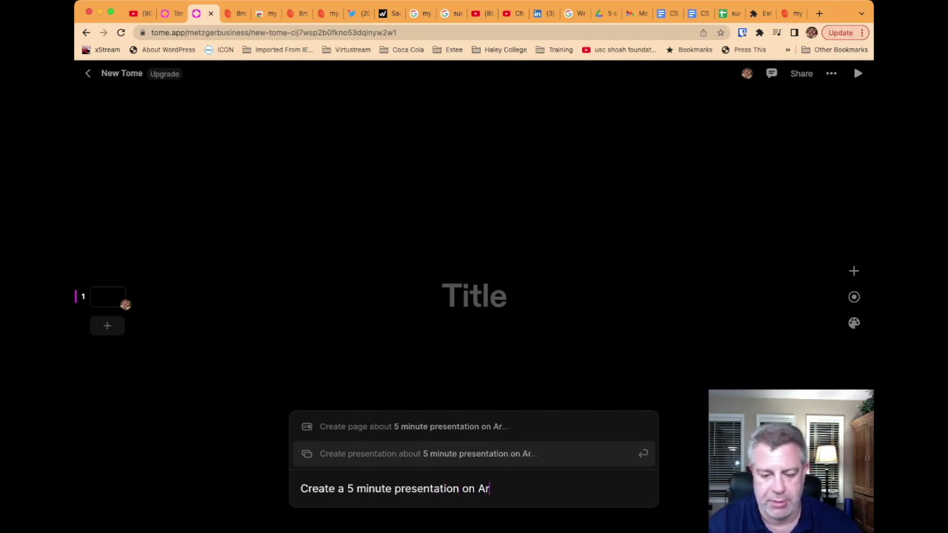
type("tif")
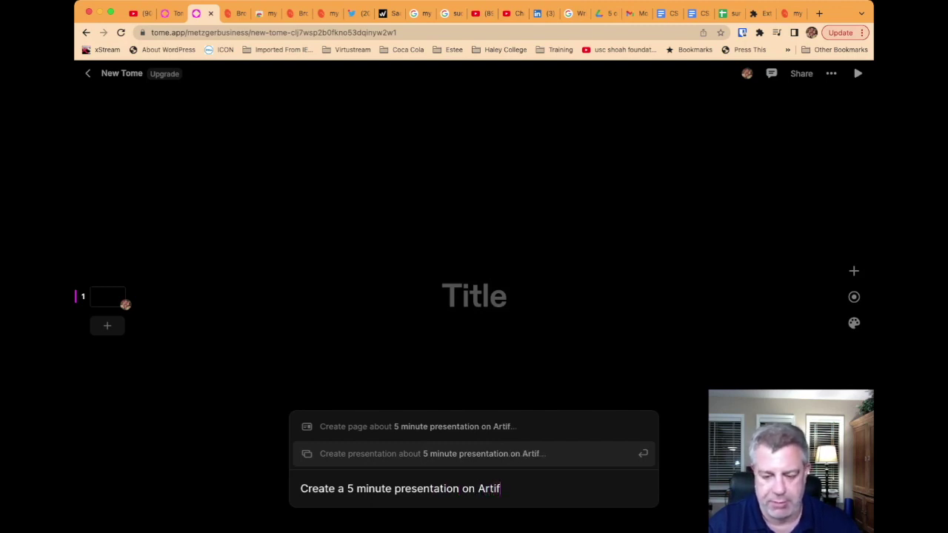
type("icial ")
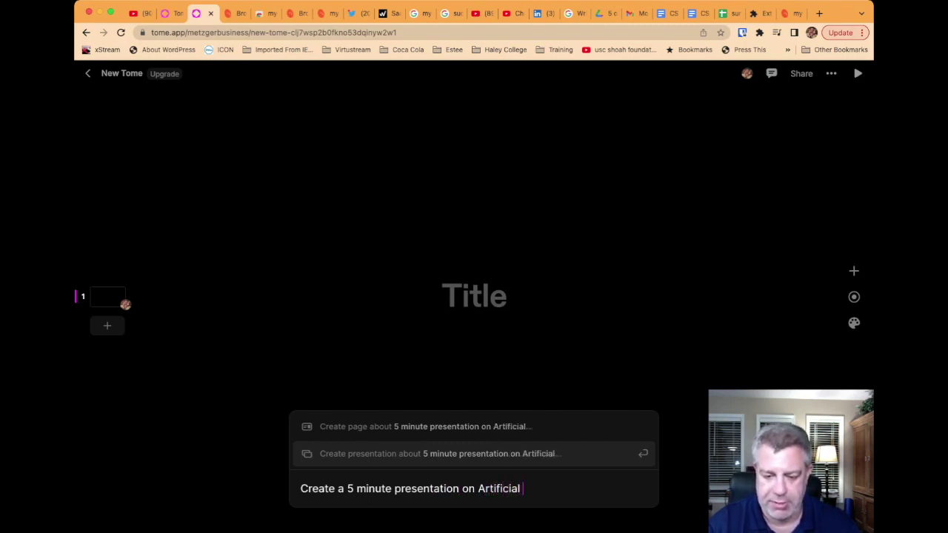
type("Intel")
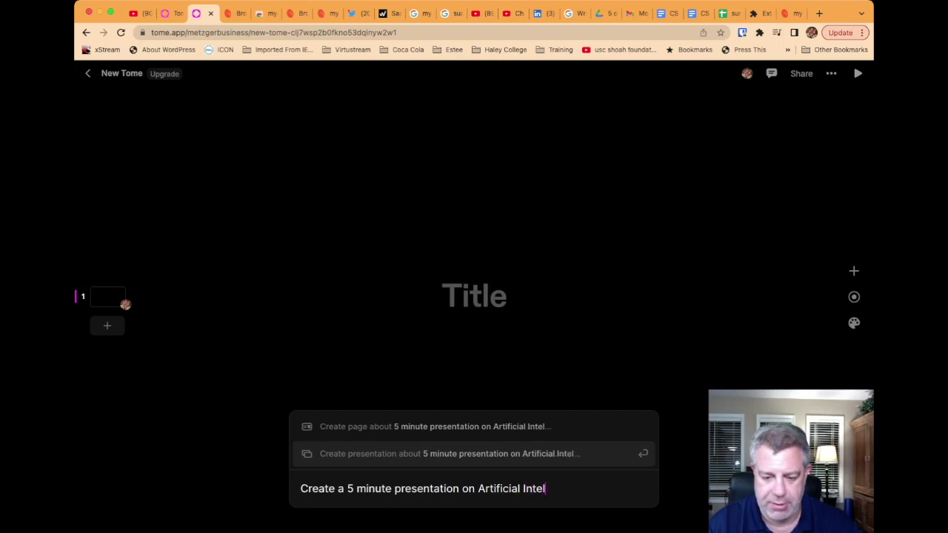
type("igence")
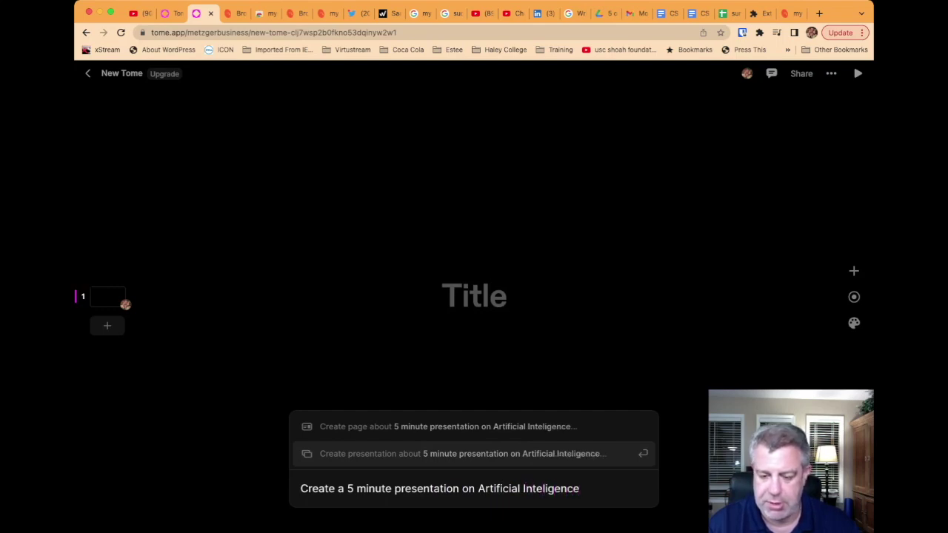
key("Return")
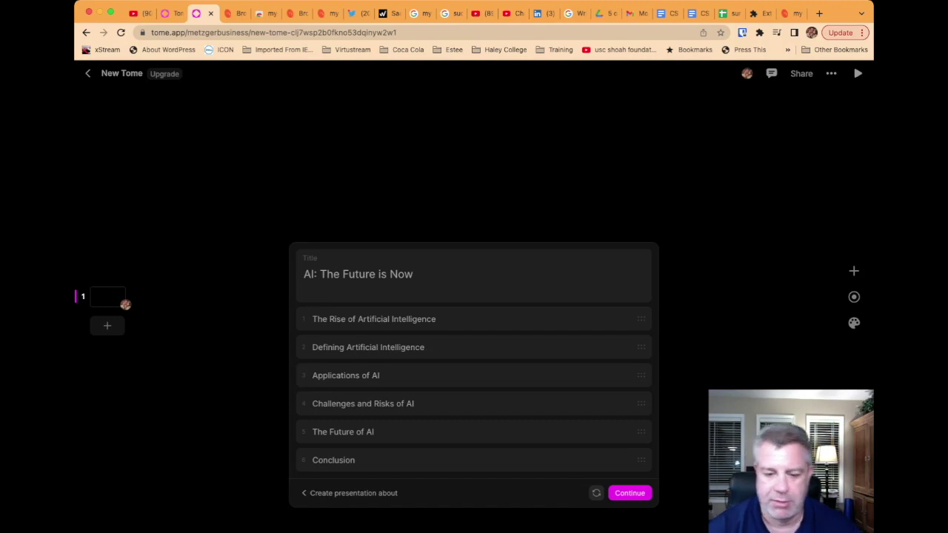
Accept the six-section 'AI: The Future is Now' outline so Tome builds the slides
key("Return")
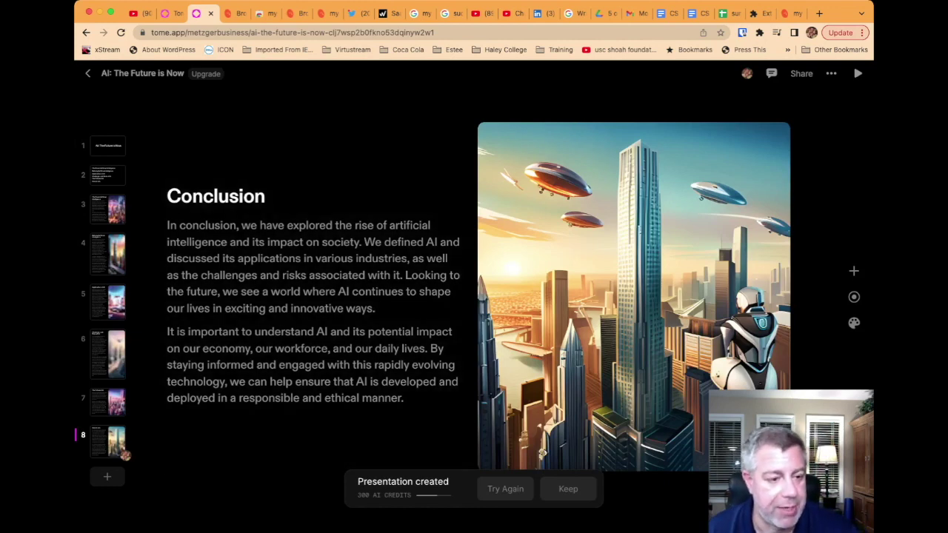
After generation finishes, view the slide 2 agenda and then the title slide
left_click(107, 175)
left_click(108, 146)
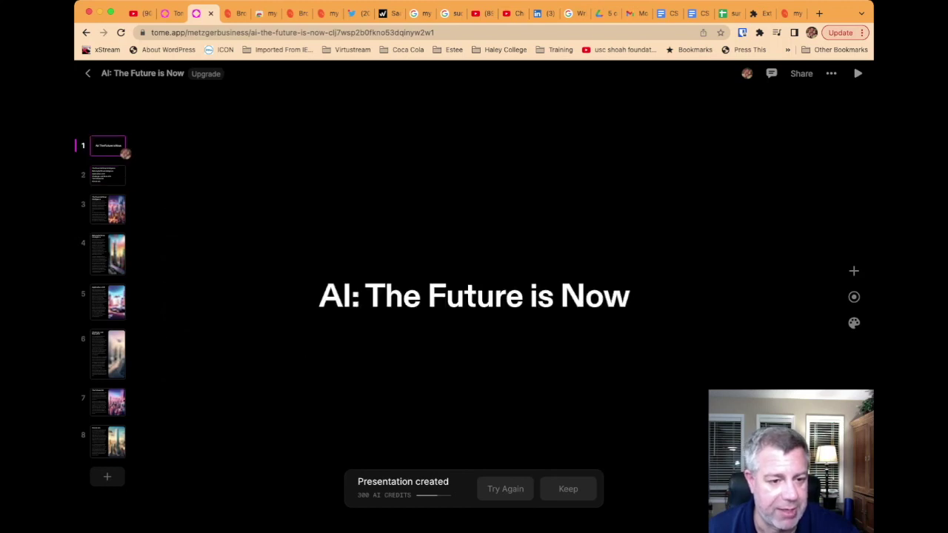
Browse slides 2, 3 and the title slide, ending on the slide 2 topic list
left_click(108, 175)
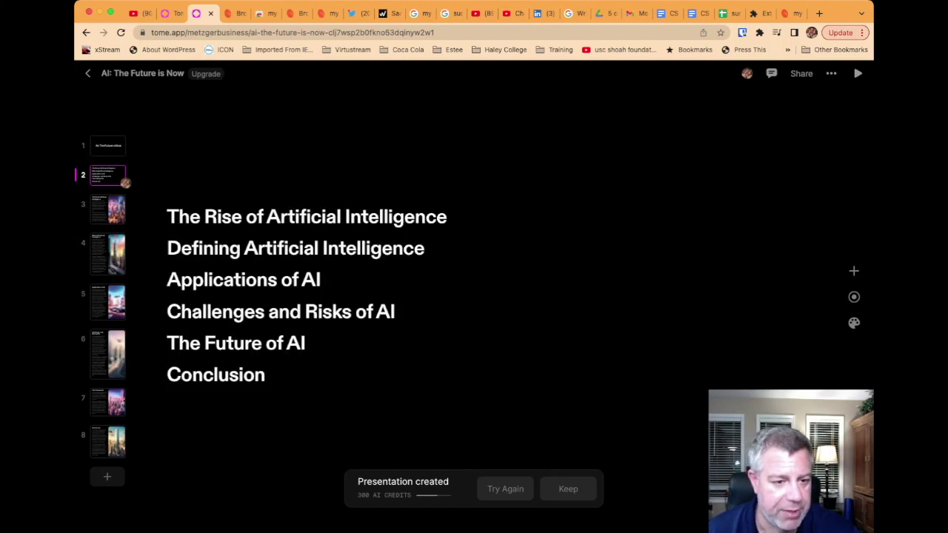
left_click(124, 219)
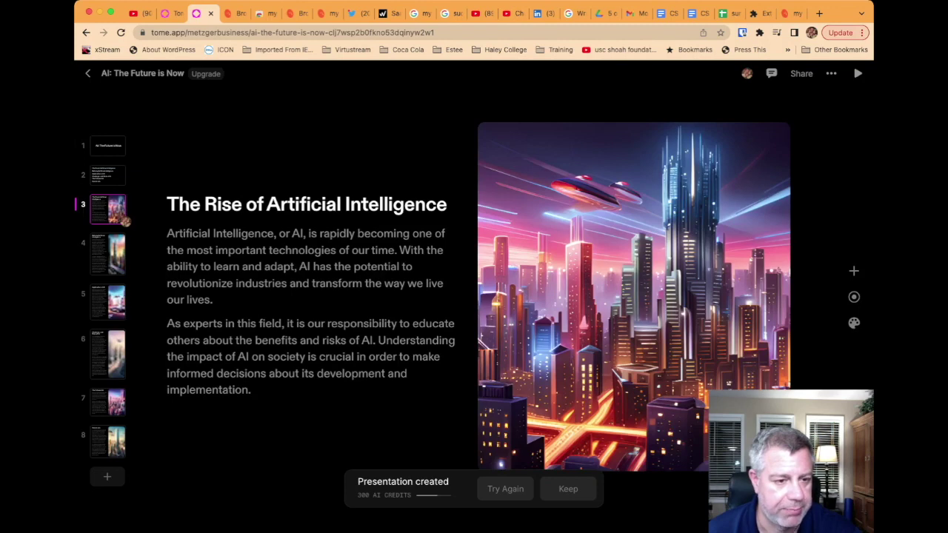
left_click(123, 182)
left_click(126, 153)
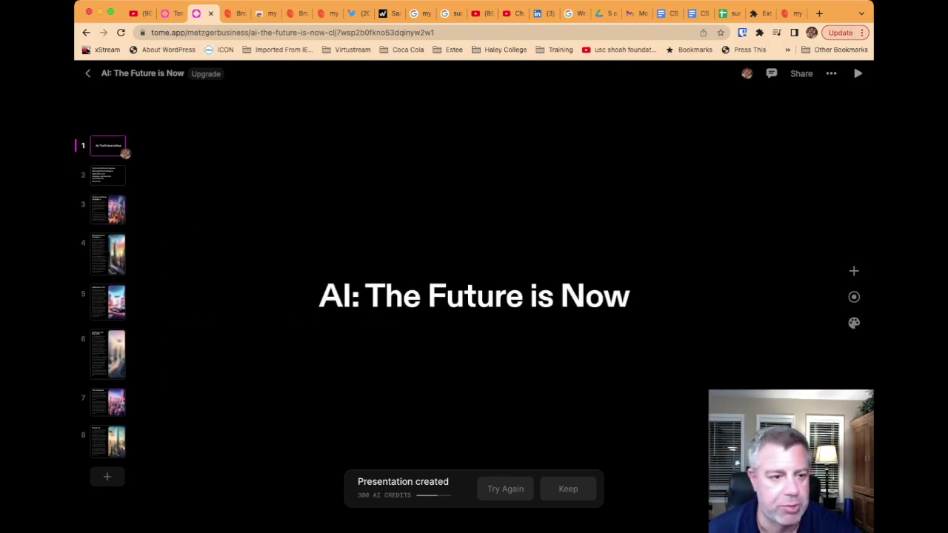
left_click(126, 182)
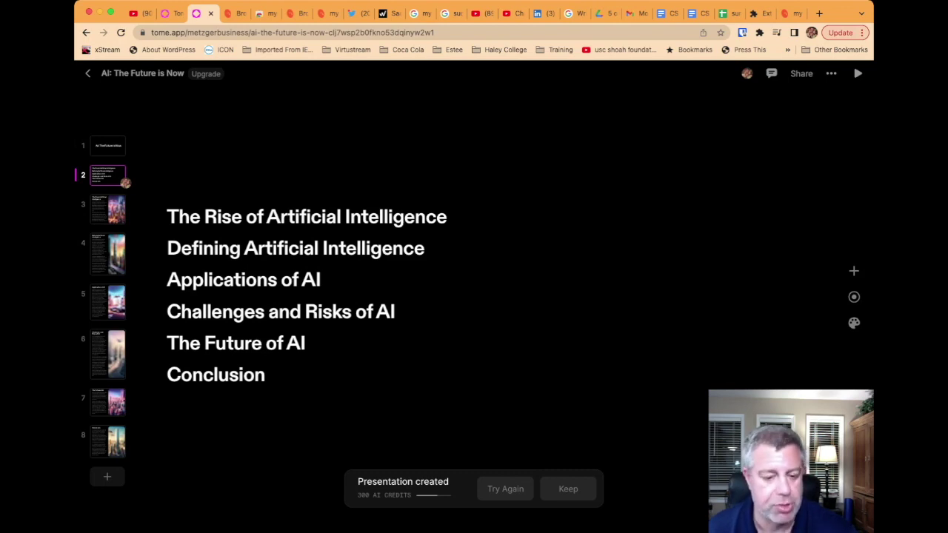
Advance to slide 3, 'The Rise of Artificial Intelligence', with its futuristic city image
key("Down")
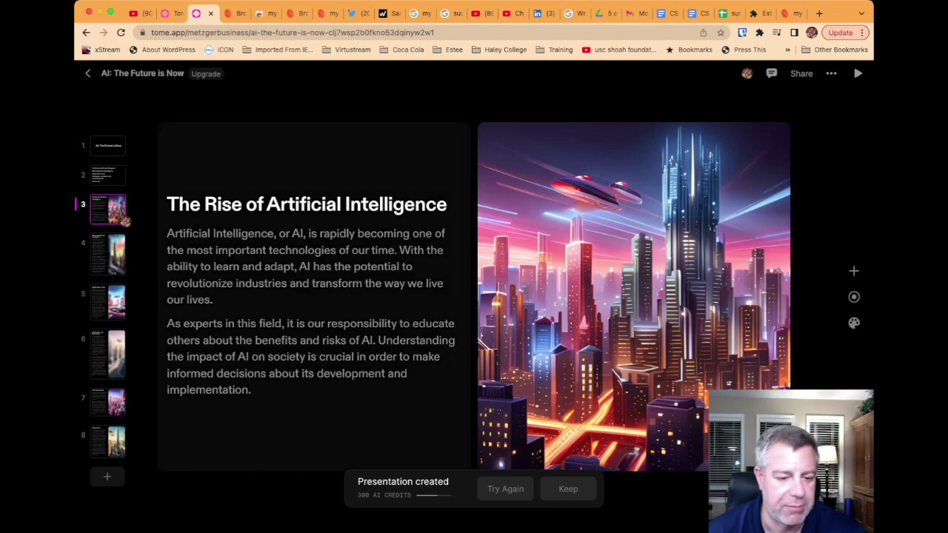
Advance past slide 4, 'Defining Artificial Intelligence', to slide 5, 'Applications of AI'
key("Down")
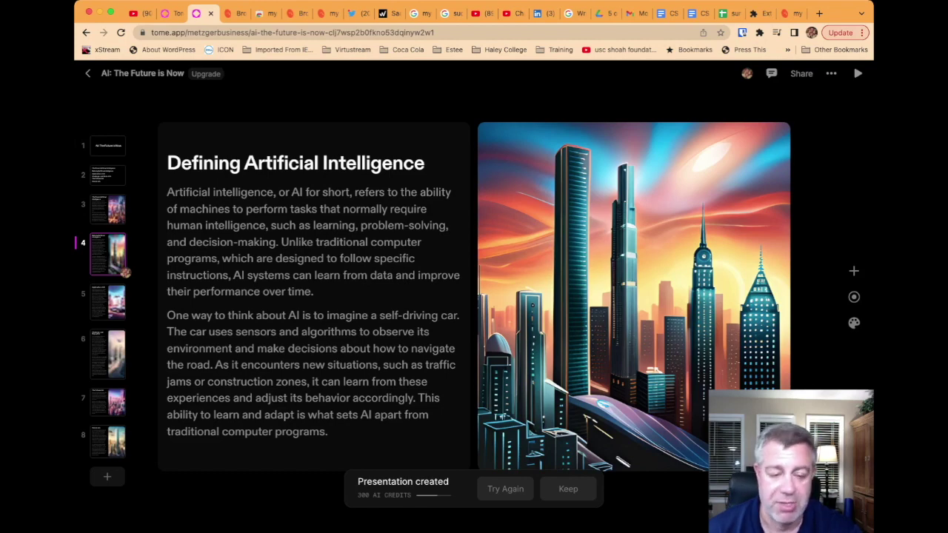
key("Down")
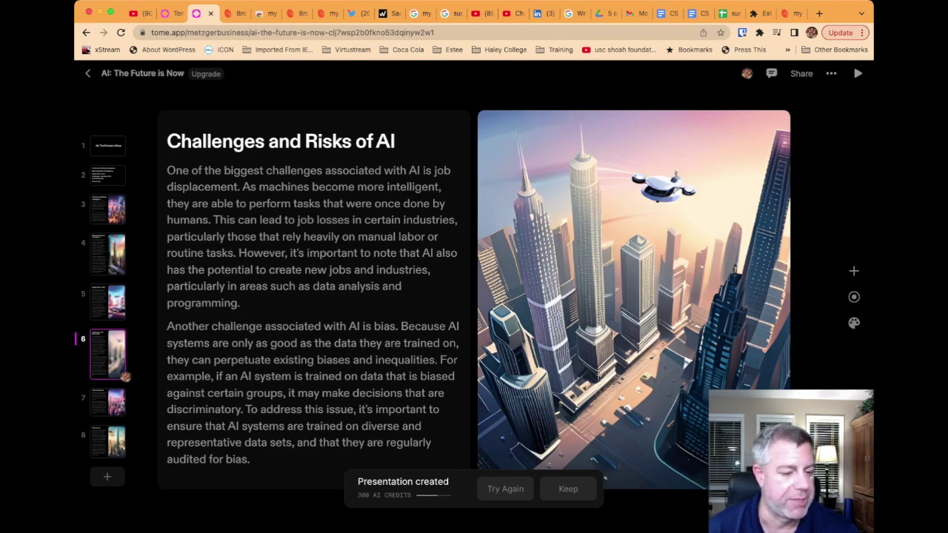
Advance from 'Challenges and Risks of AI' to slide 7, 'The Future of AI'
key("Down")
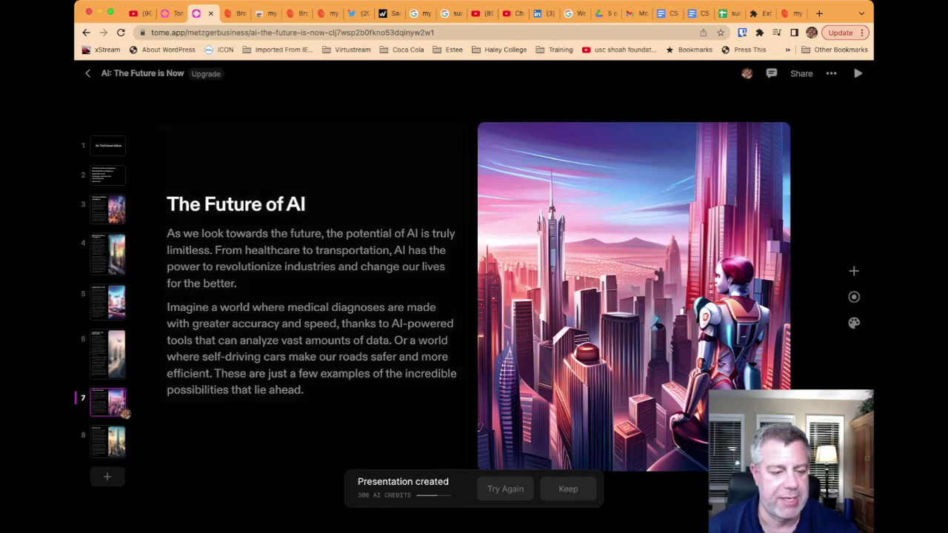
Advance to slide 8, the 'Conclusion' page on responsible, ethical AI development
key("Down")
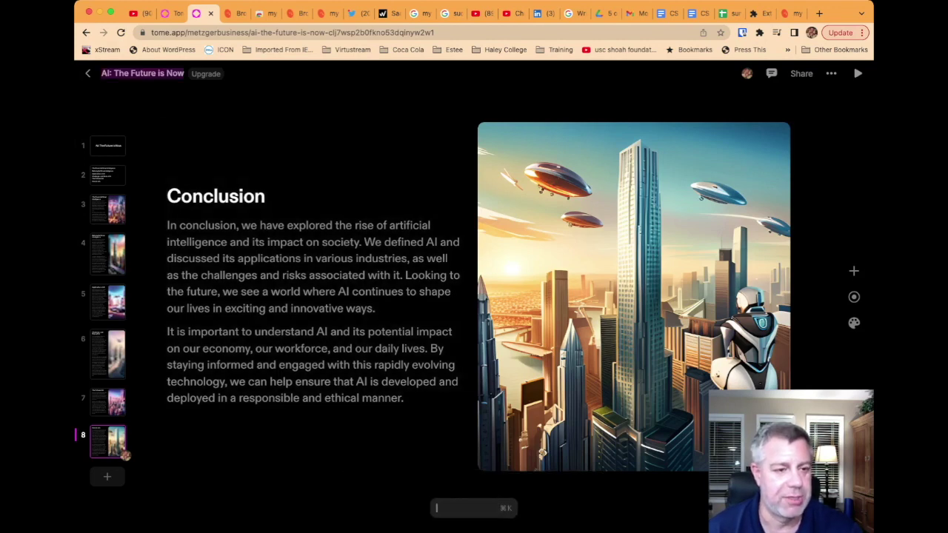
Exit the deck to the Recent dashboard, with 'AI: The Future is Now' listed first
left_click(87, 74)
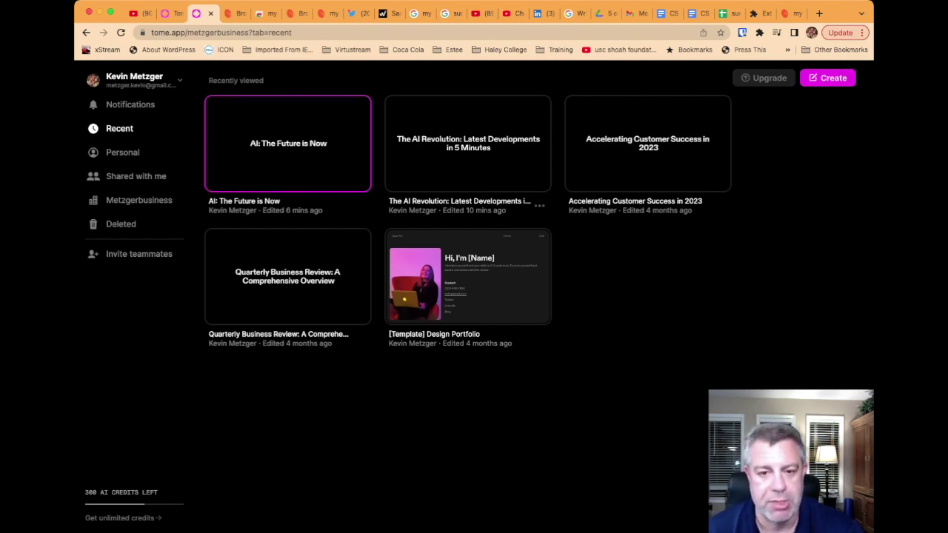
Open 'The AI Revolution' tome, view the Introduction and Applications of AI slides, then return to Recent
left_click(467, 143)
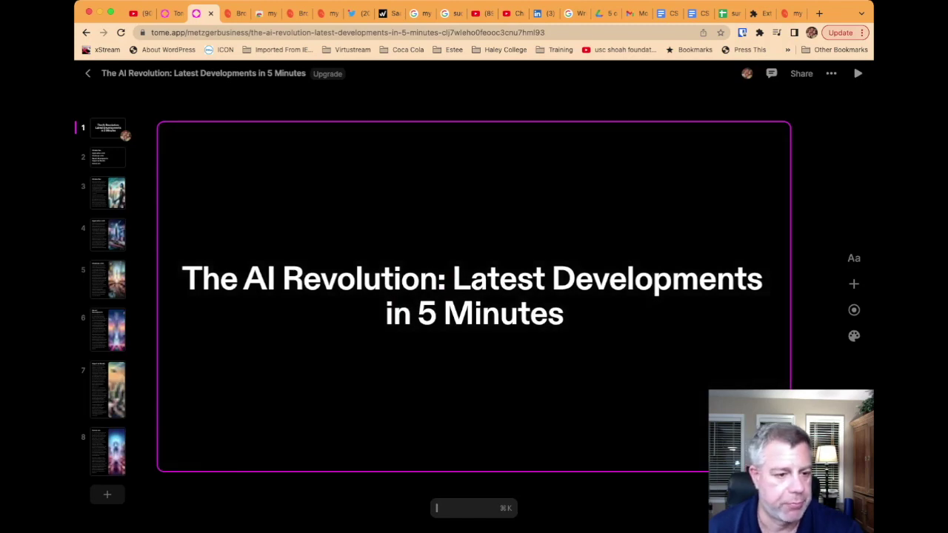
left_click(108, 193)
key("Down")
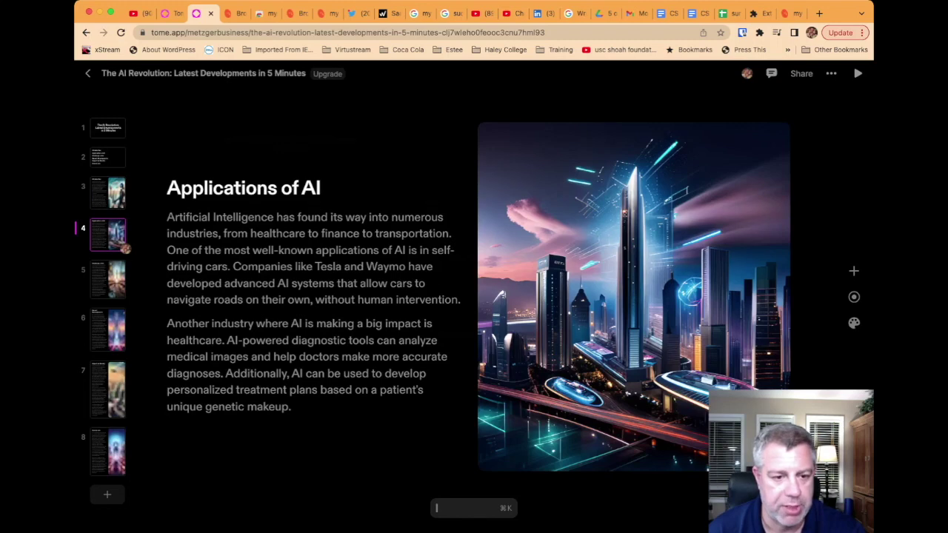
key("Escape")
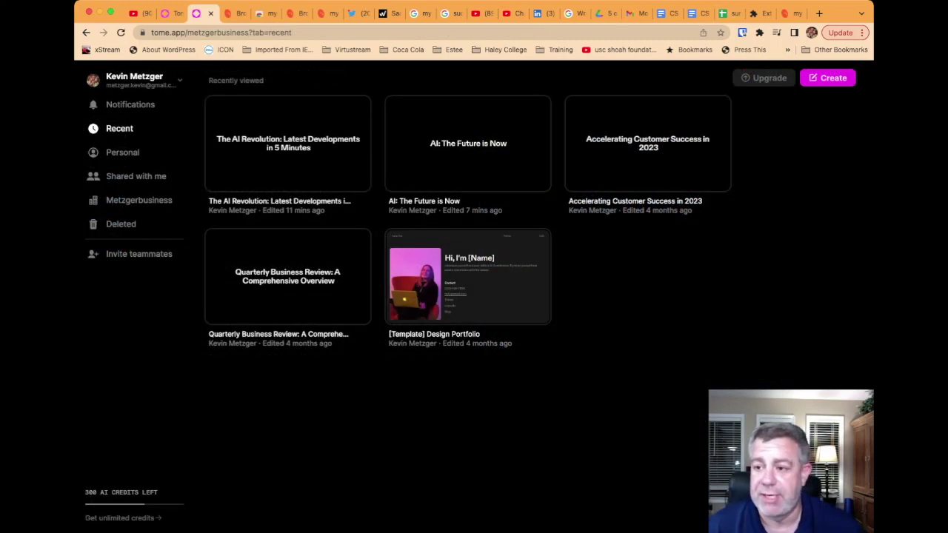